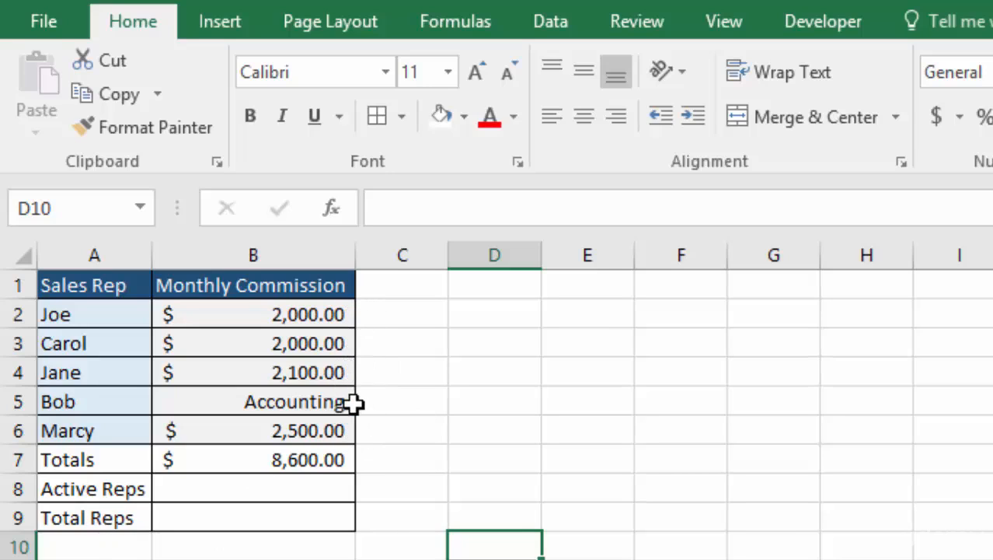
# Insert a COUNT function in the Active Reps cell B8, using the commission cells B2:B6 as its range.
pyautogui.click(268, 490)
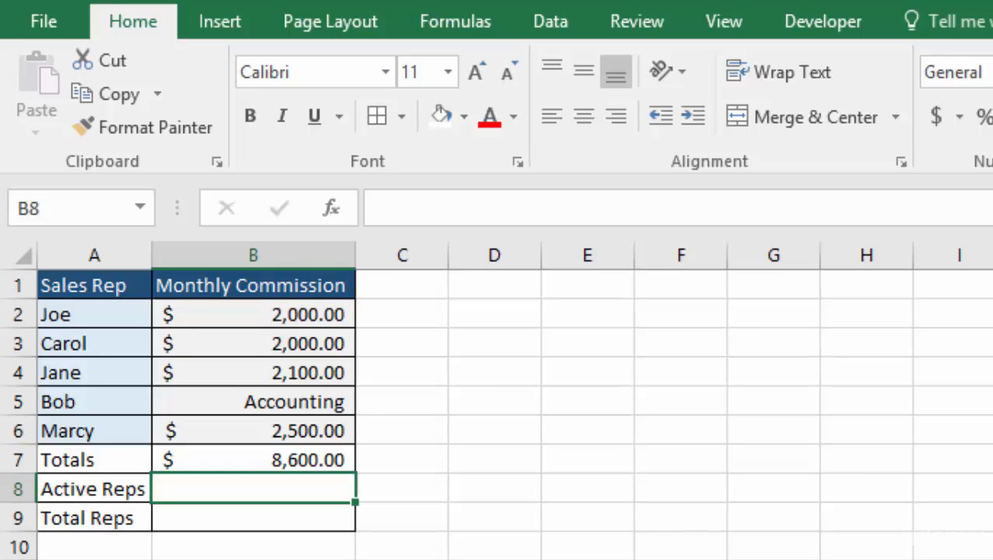
pyautogui.doubleClick(196, 490)
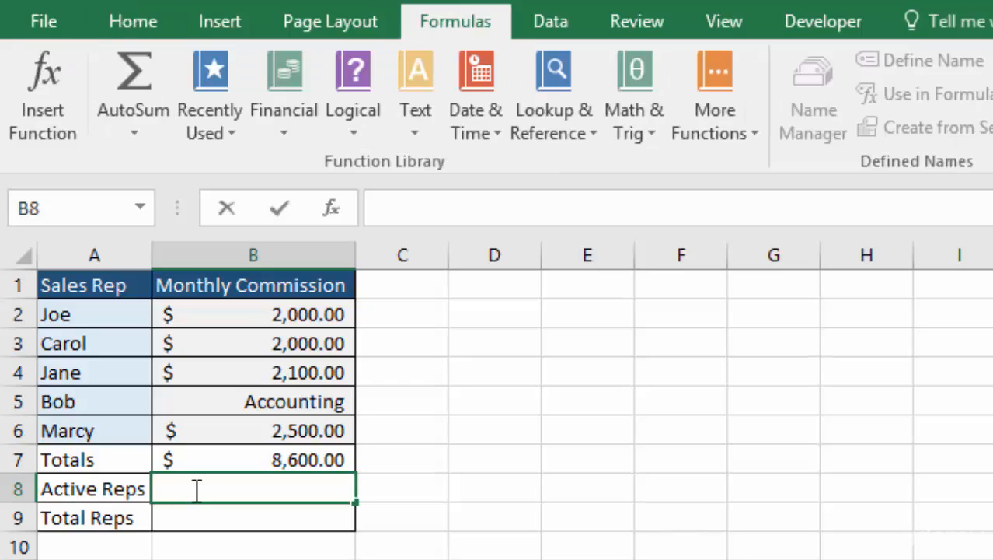
pyautogui.write('=')
pyautogui.click(139, 207)
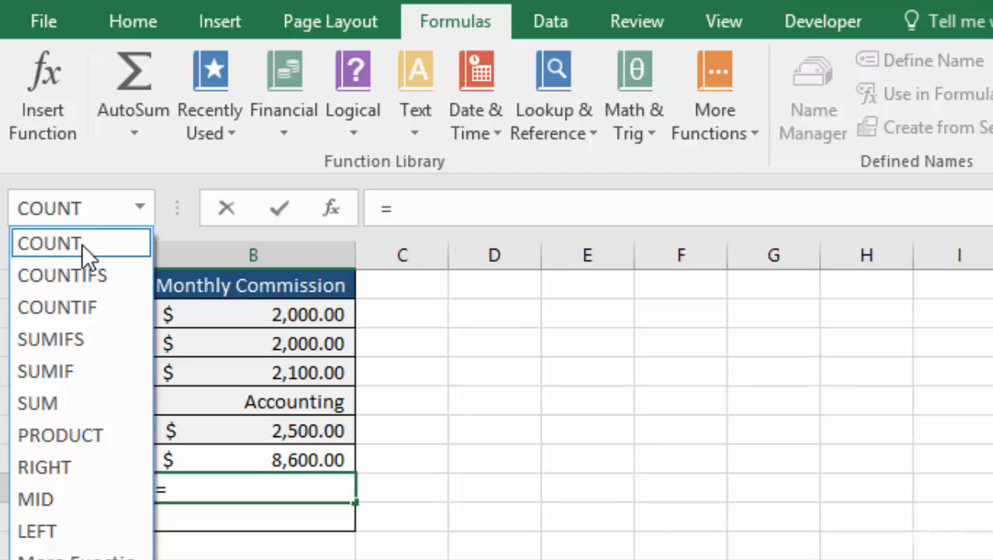
pyautogui.click(81, 243)
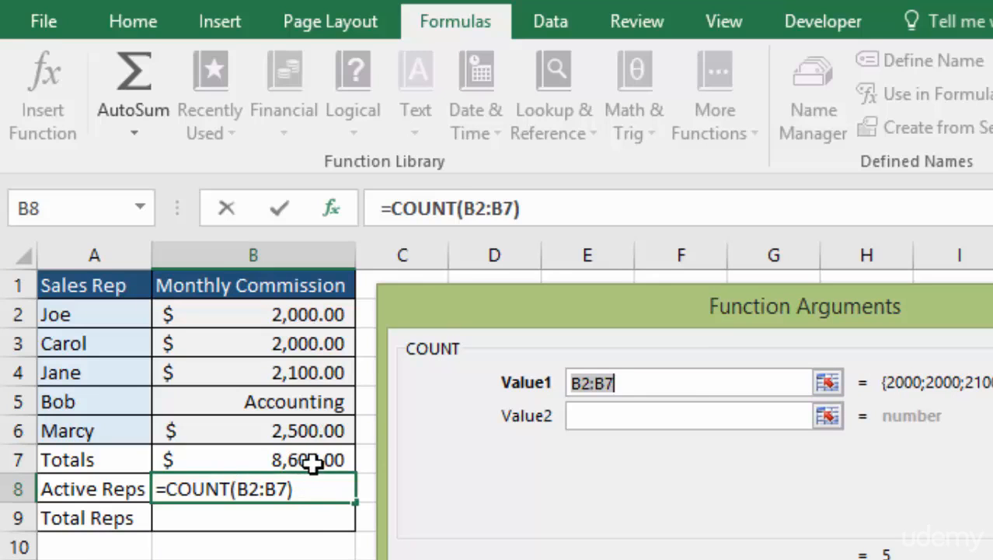
pyautogui.moveTo(309, 315); pyautogui.dragTo(309, 418)
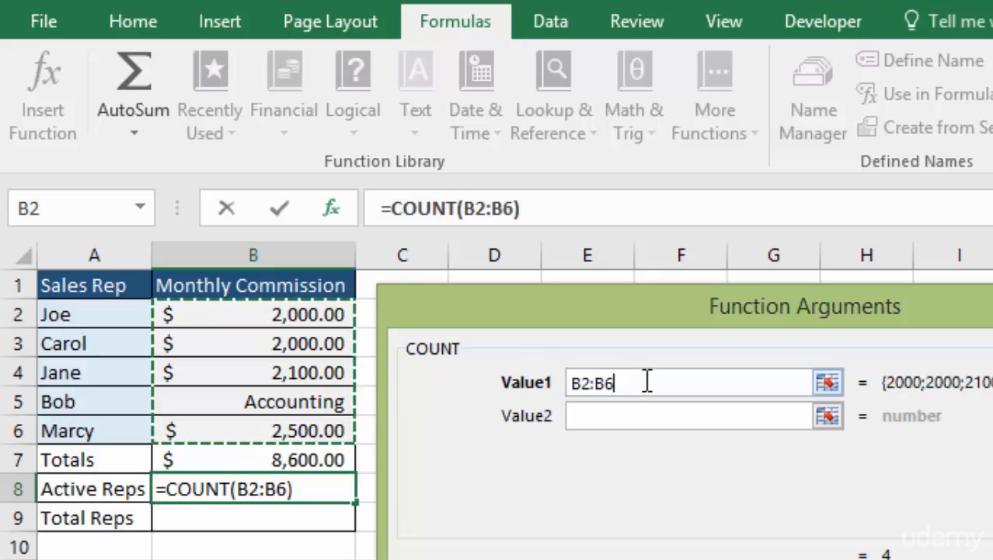
# Make the COUNT range absolute as $B$2:$B$6 and accept the function arguments.
pyautogui.moveTo(647, 381); pyautogui.dragTo(567, 385)
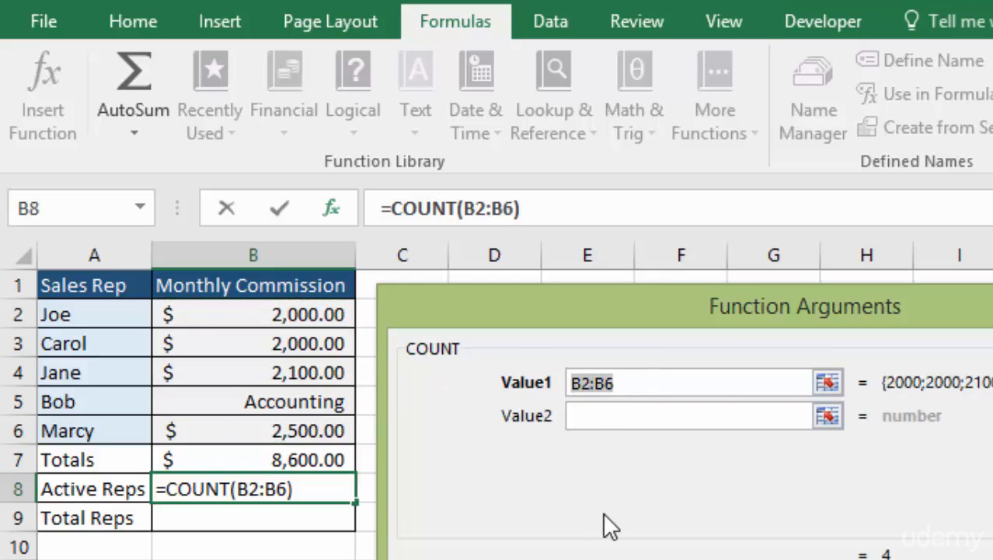
pyautogui.press('F4')
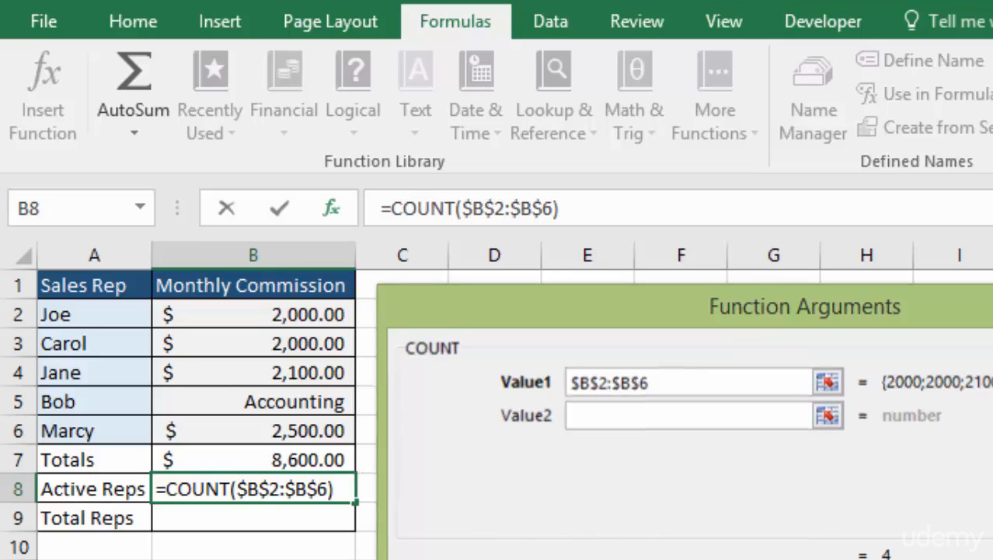
pyautogui.press('Return')
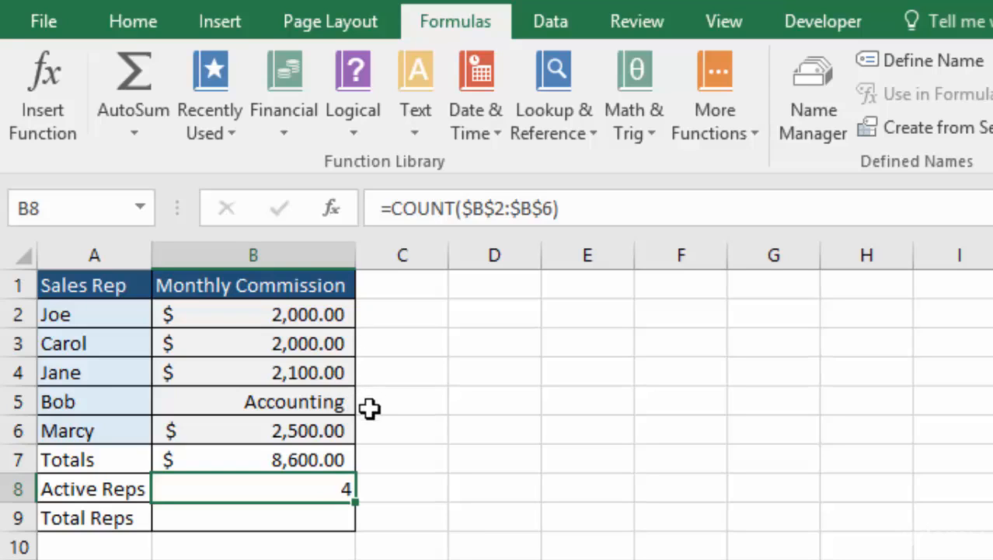
# Copy the COUNT formula down to the Total Reps cell B9, change its function to COUNTA, and review the formula.
pyautogui.moveTo(351, 505); pyautogui.dragTo(359, 527)
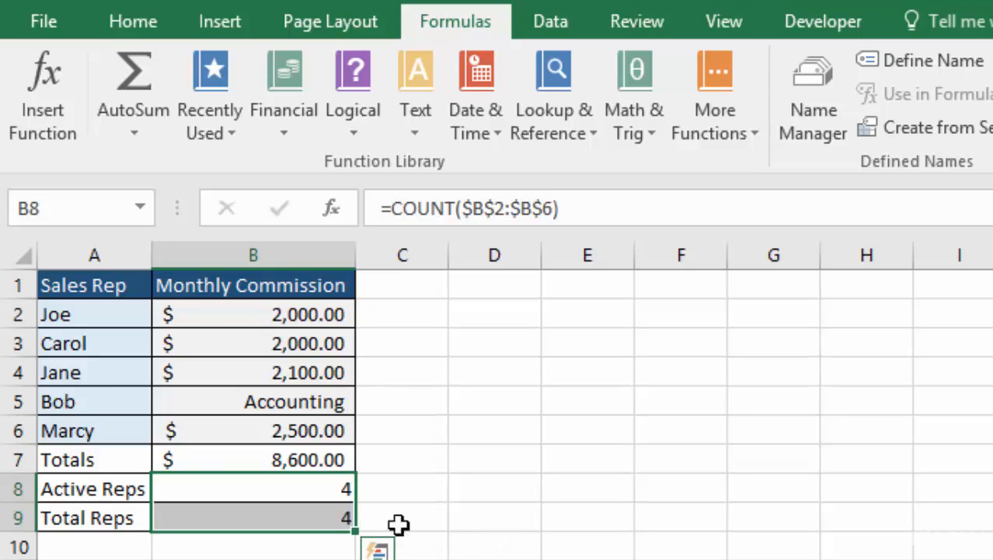
pyautogui.doubleClick(281, 517)
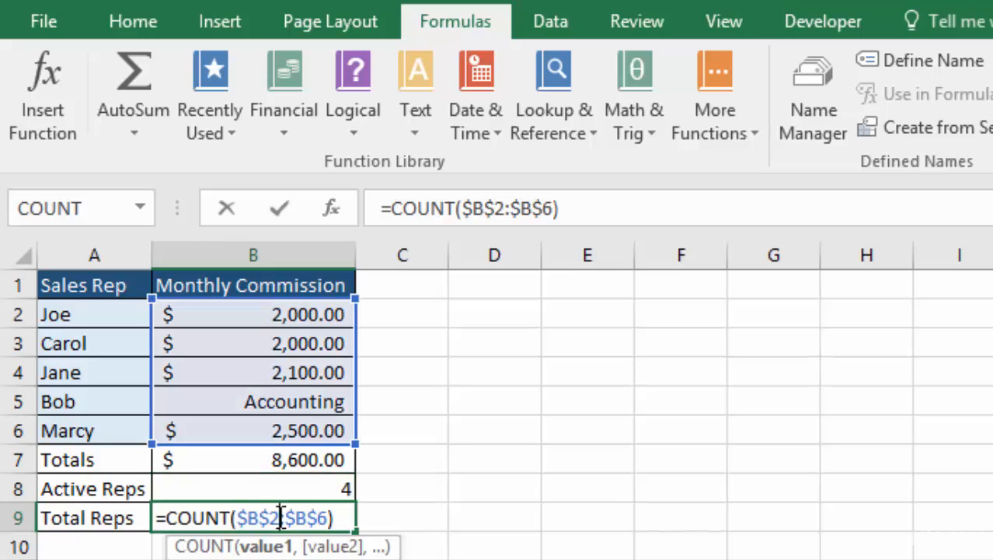
pyautogui.click(232, 517)
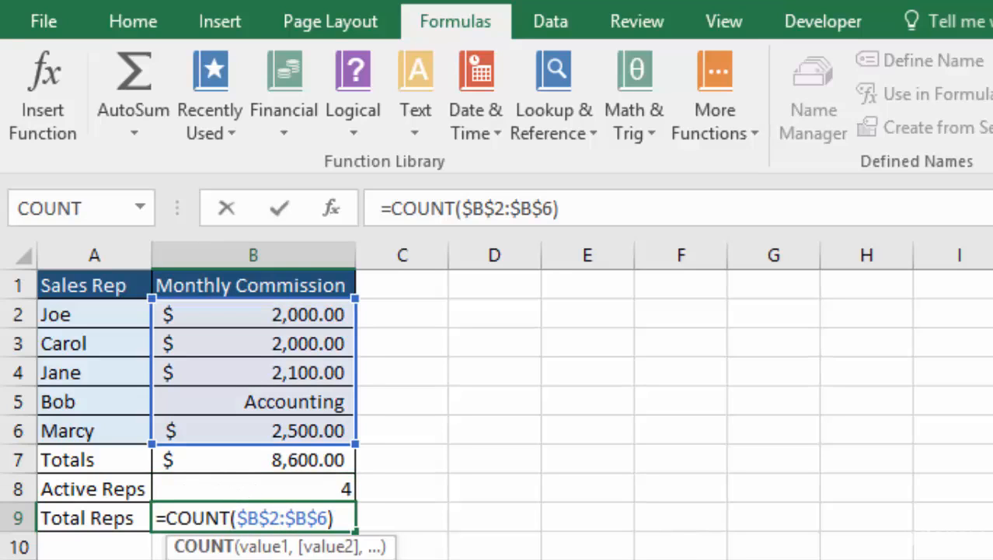
pyautogui.write('A')
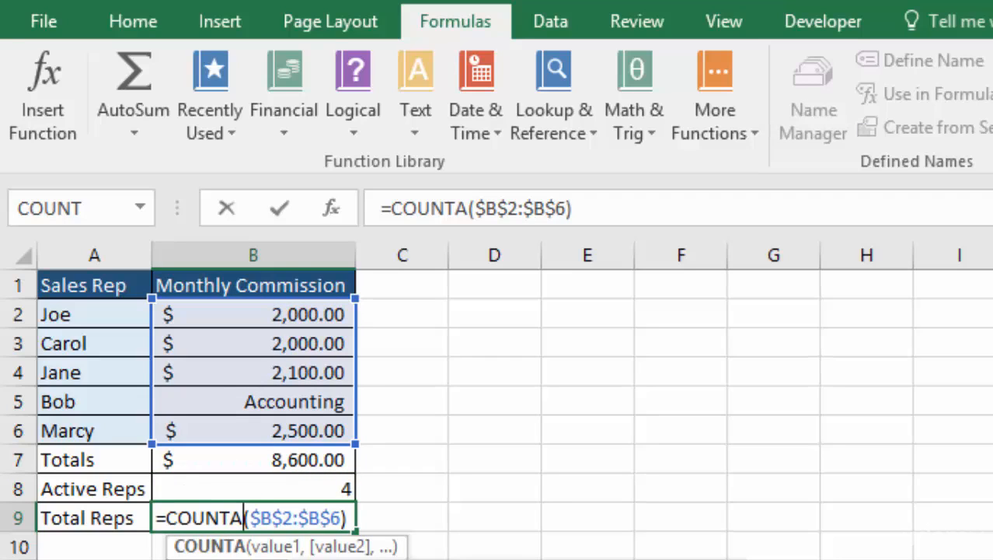
pyautogui.press('Return')
pyautogui.click(294, 517)
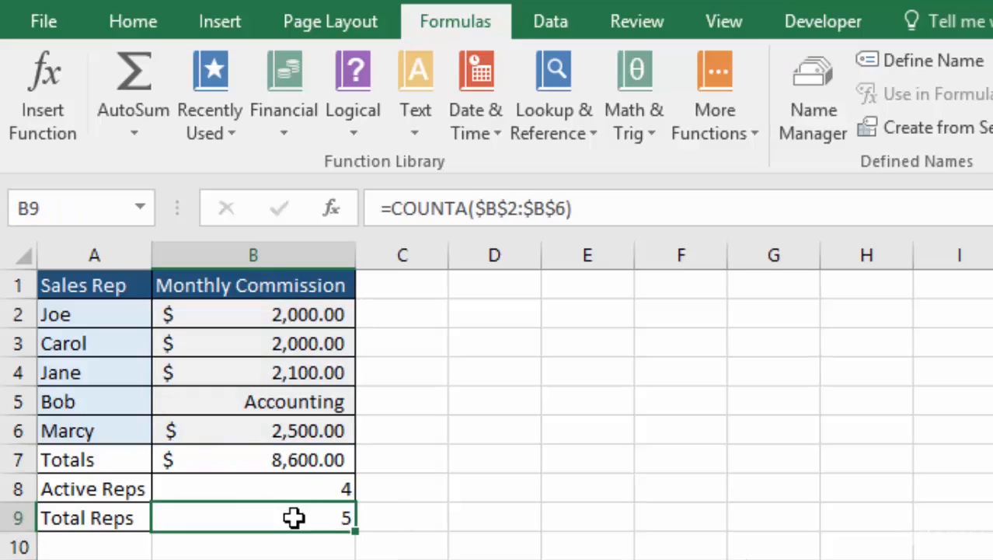
pyautogui.doubleClick(294, 517)
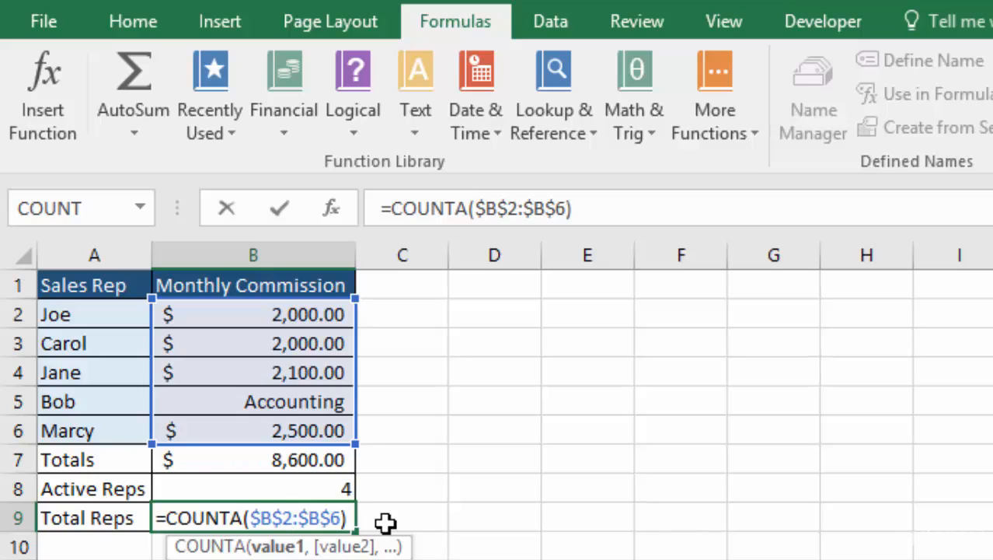
pyautogui.press('Return')
pyautogui.press('Up')
# Clear the Accounting entry from cell B5.
pyautogui.click(306, 399)
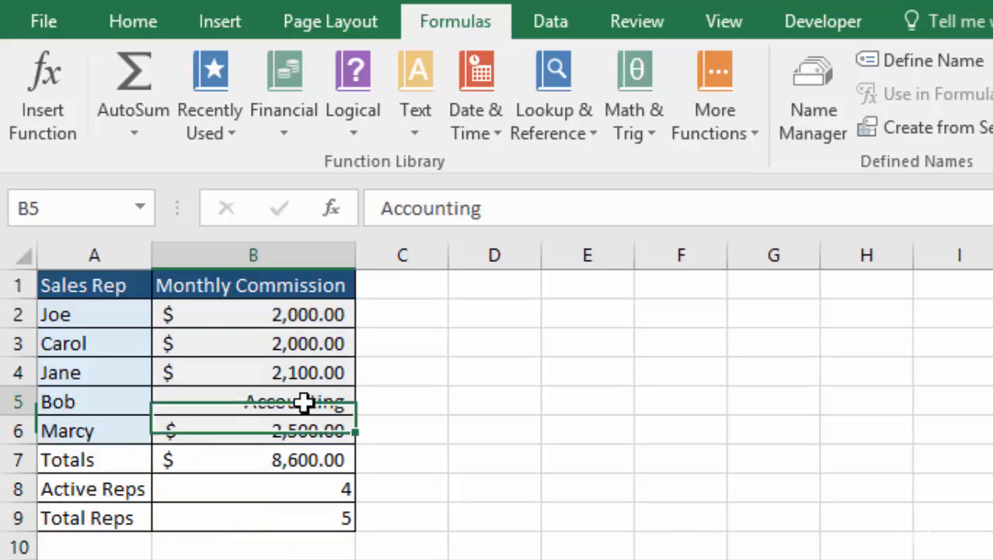
pyautogui.press('Delete')
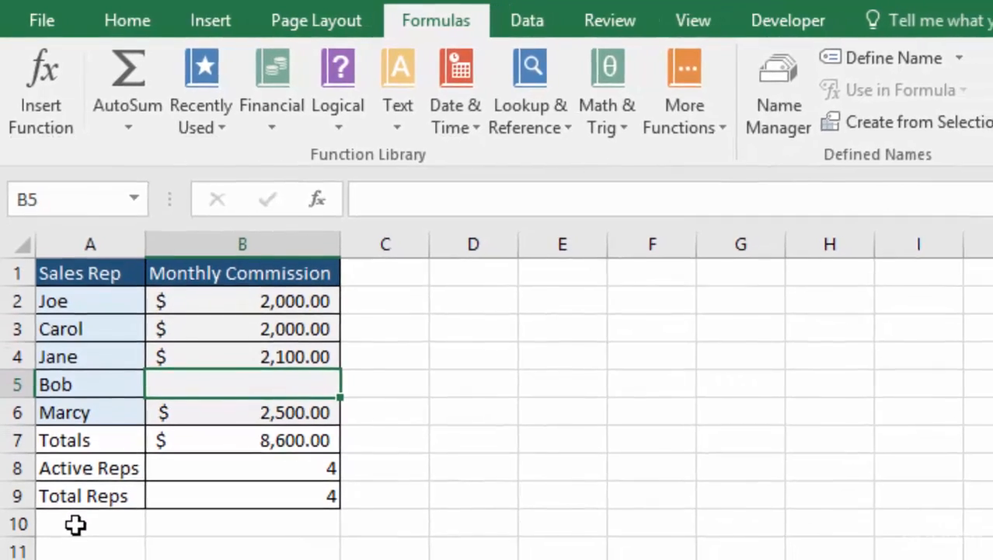
# Add the label Blanks in A10 and a COUNTBLANK formula over B2:B6 in B10.
pyautogui.click(74, 515)
pyautogui.write('Blanks')
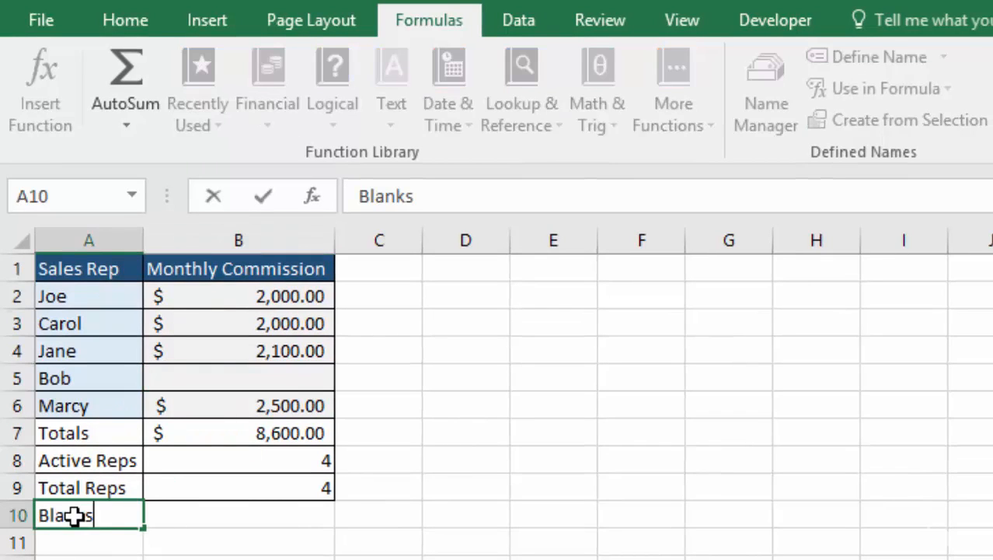
pyautogui.click(261, 519)
pyautogui.write('=coun')
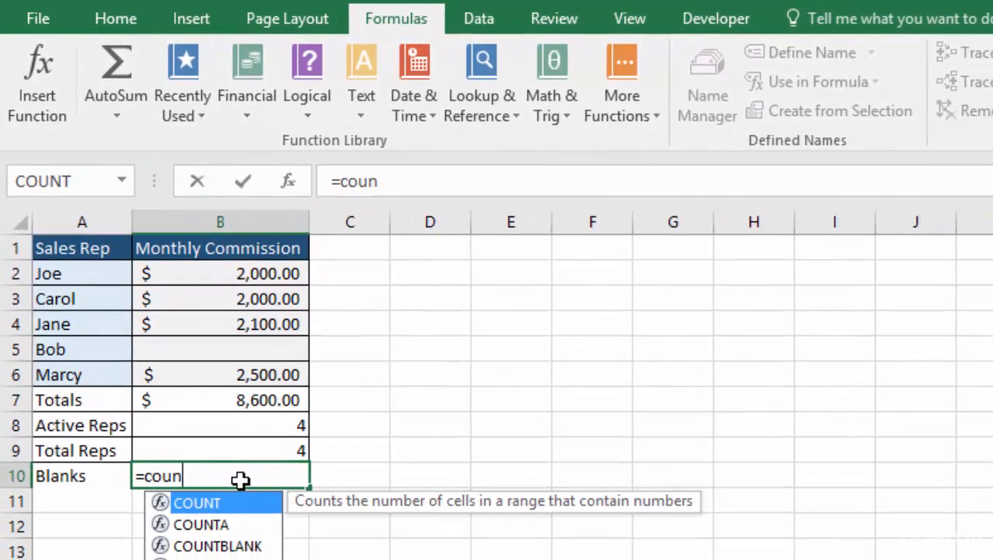
pyautogui.doubleClick(246, 545)
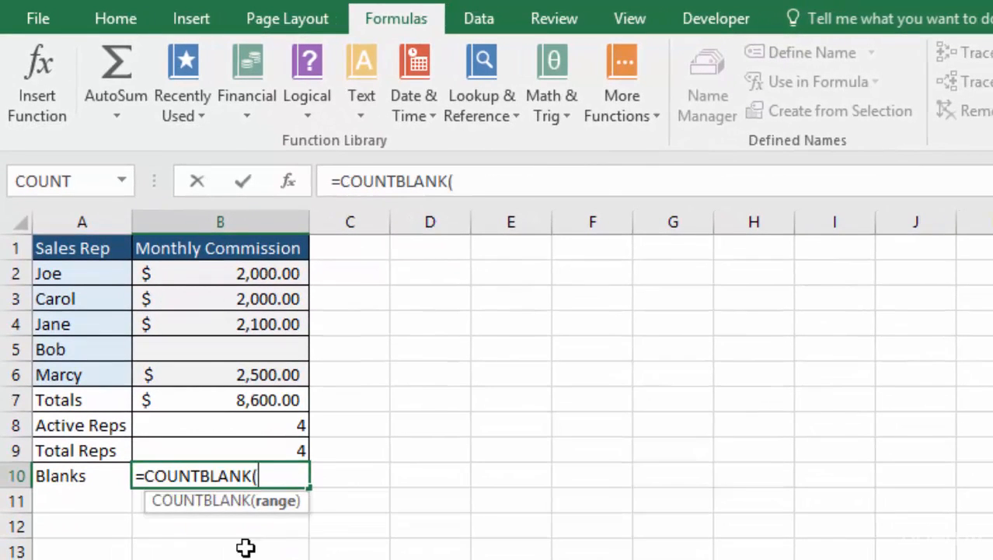
pyautogui.moveTo(267, 272); pyautogui.dragTo(269, 376)
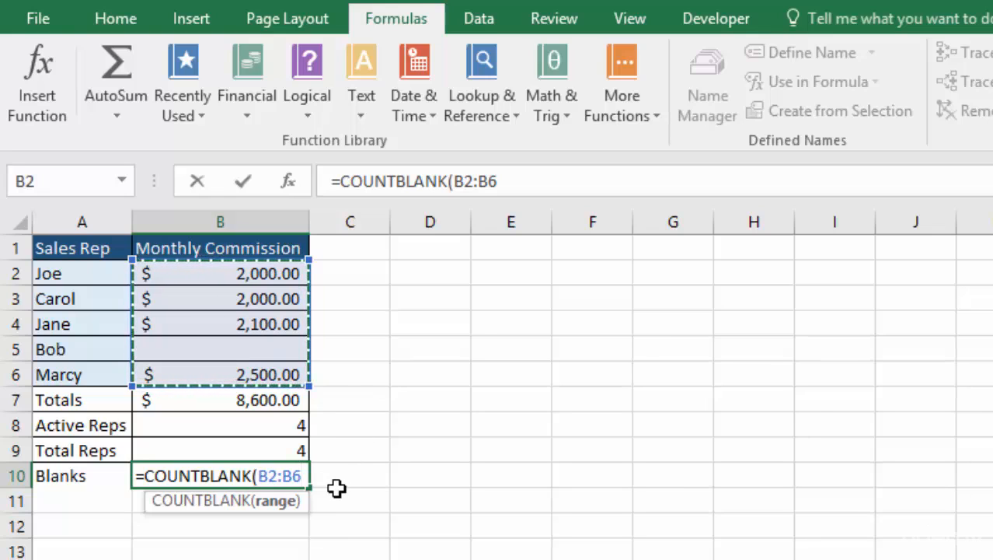
pyautogui.press('Return')
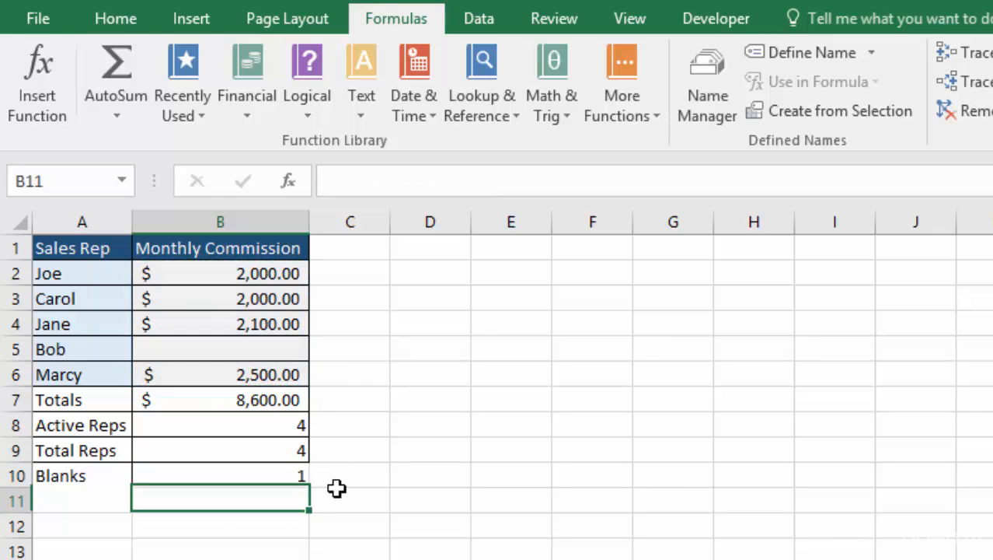
pyautogui.click(277, 477)
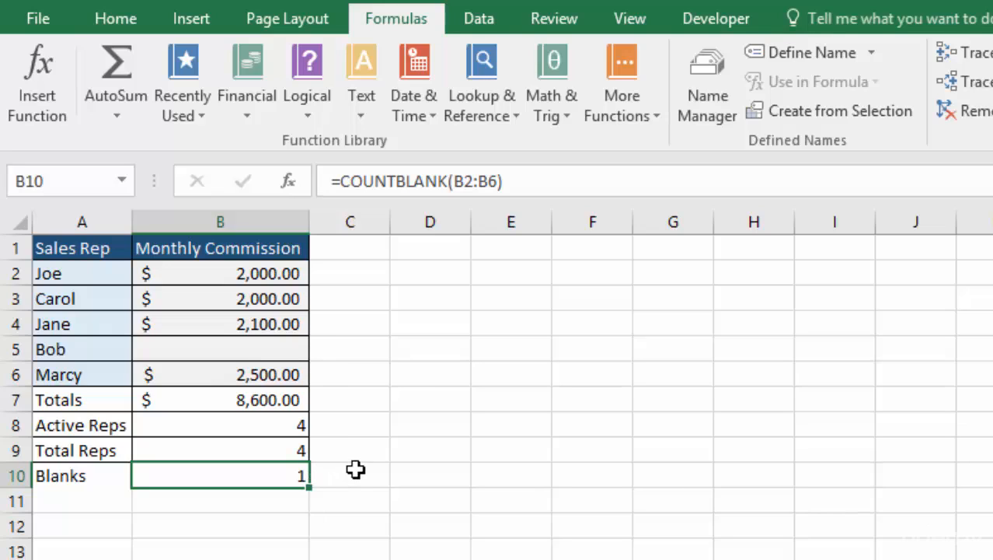
# Enter Accounting in the empty cell B5 and check the three counting formulas in B8, B9 and B10.
pyautogui.click(270, 351)
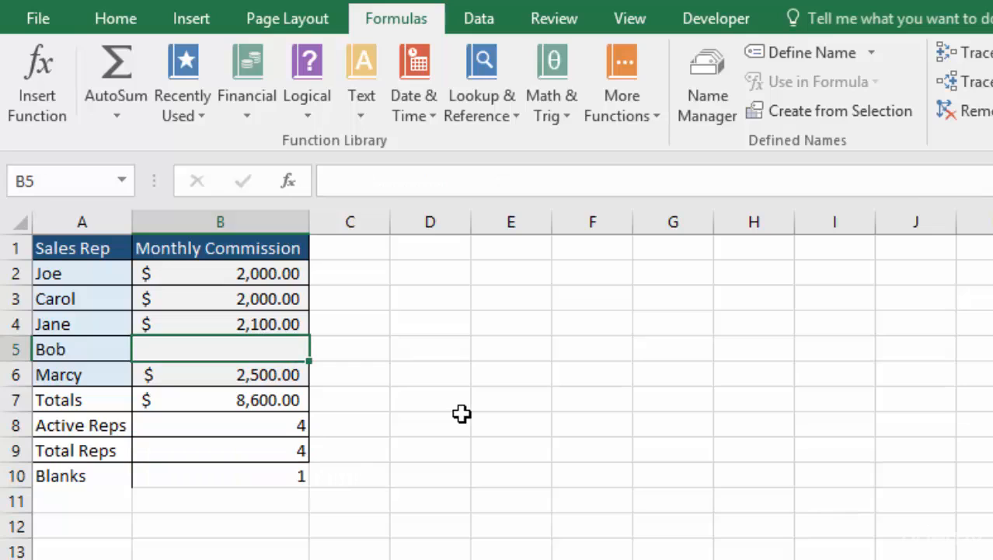
pyautogui.write('Accounting')
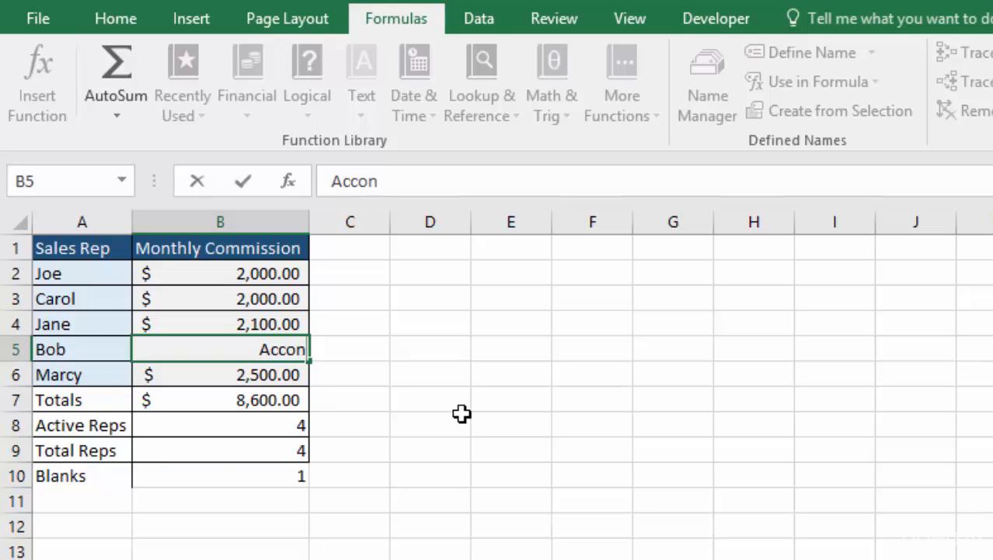
pyautogui.press('Return')
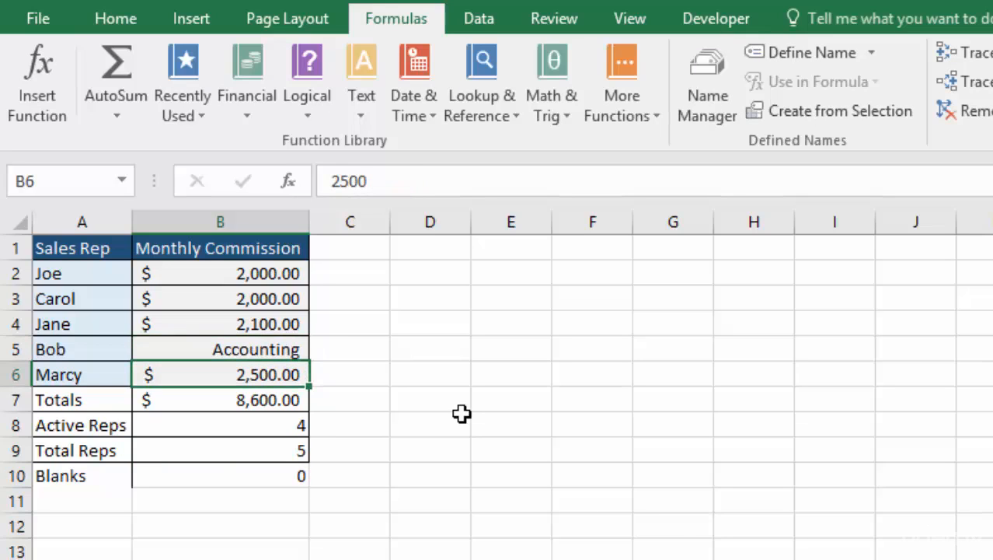
pyautogui.click(266, 428)
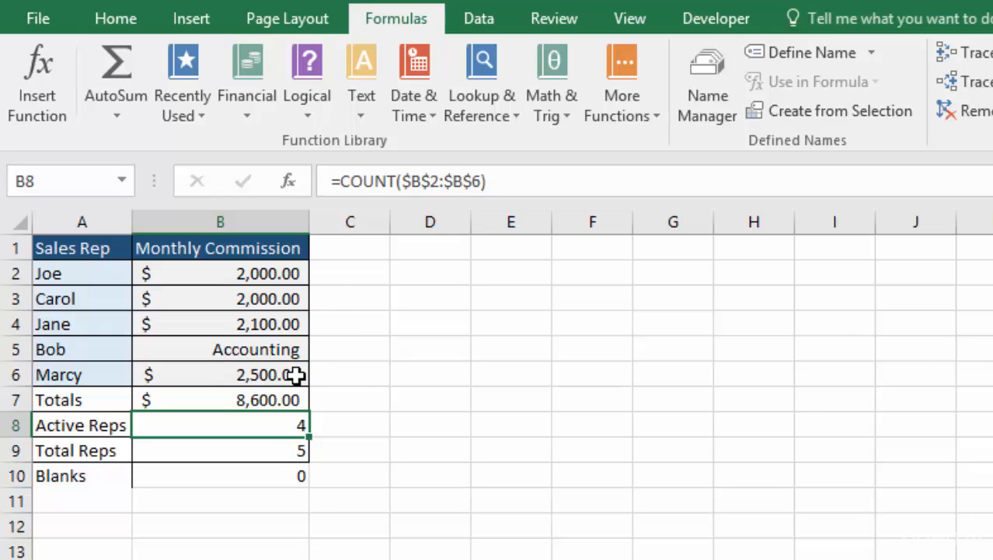
pyautogui.click(262, 448)
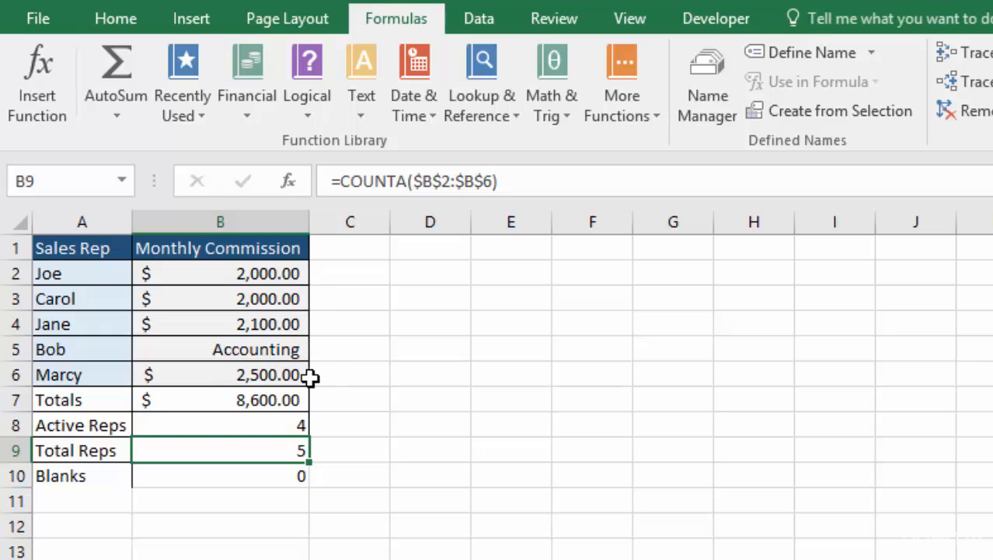
pyautogui.click(264, 475)
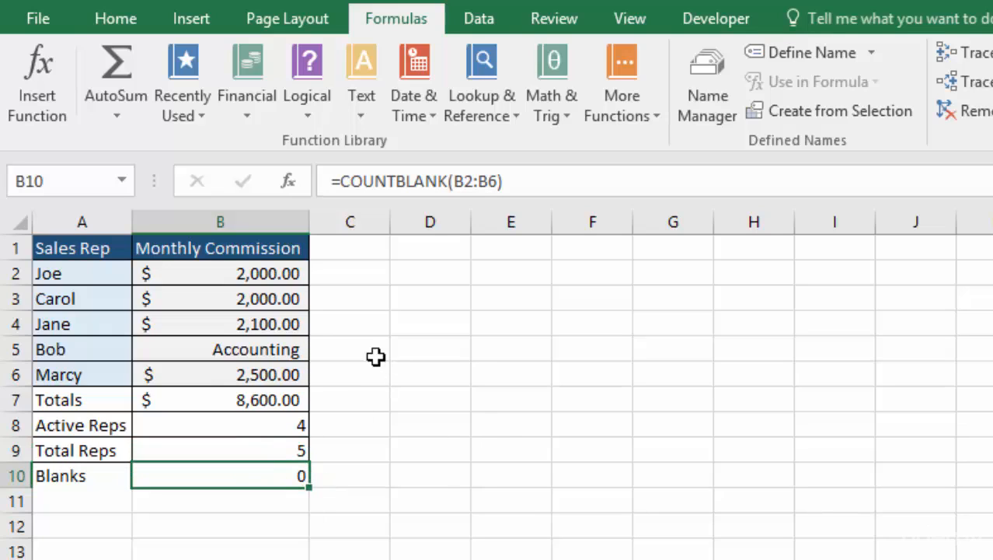